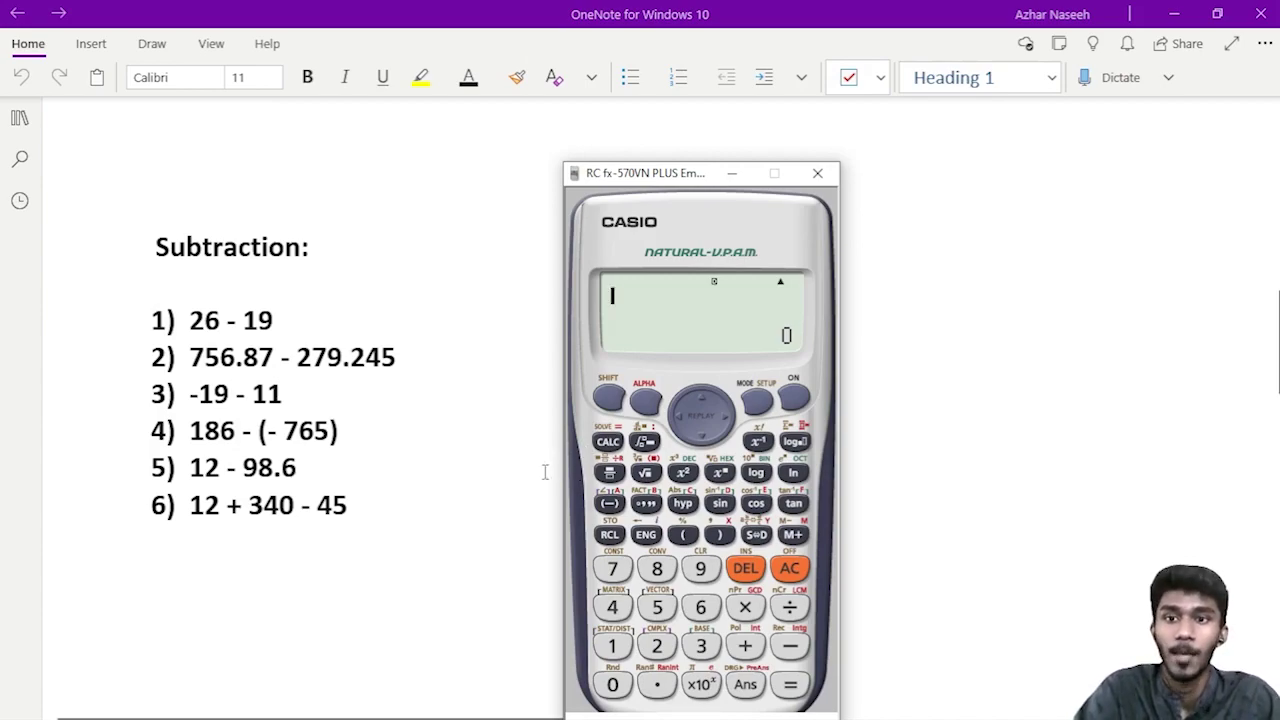
Calculate 26 − 19 on the emulator, giving 7.
click(660, 648)
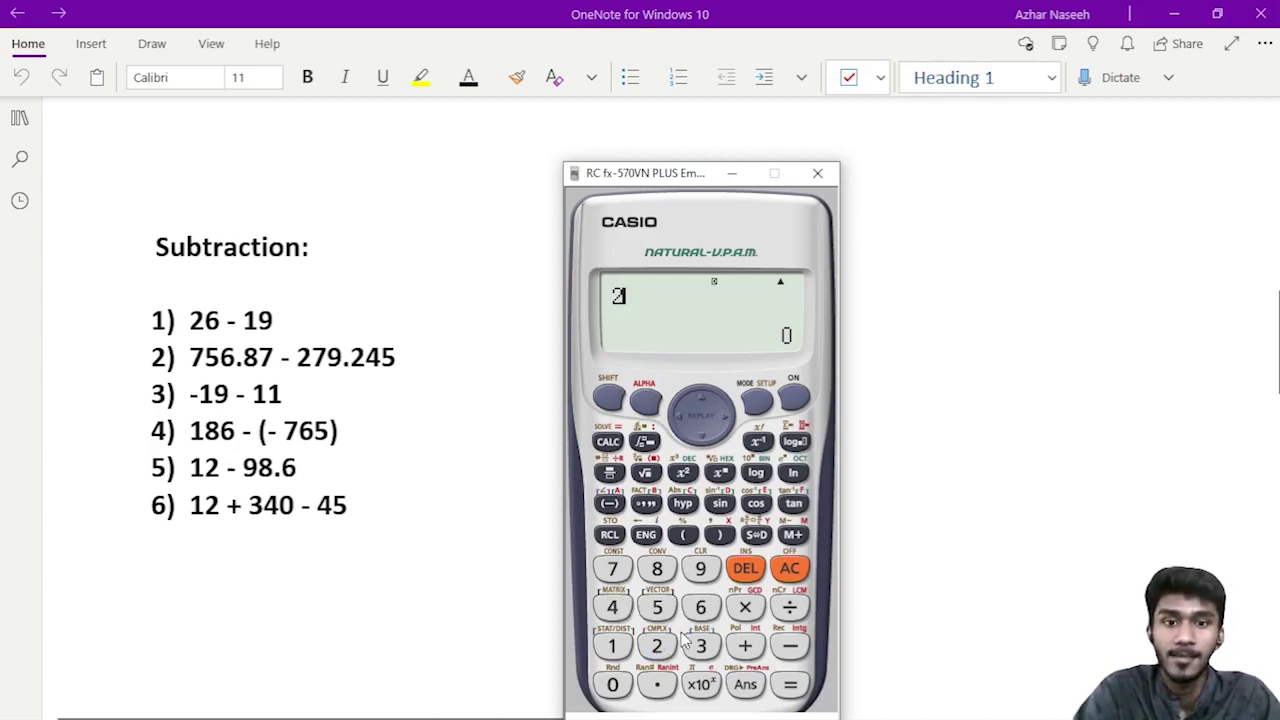
click(697, 612)
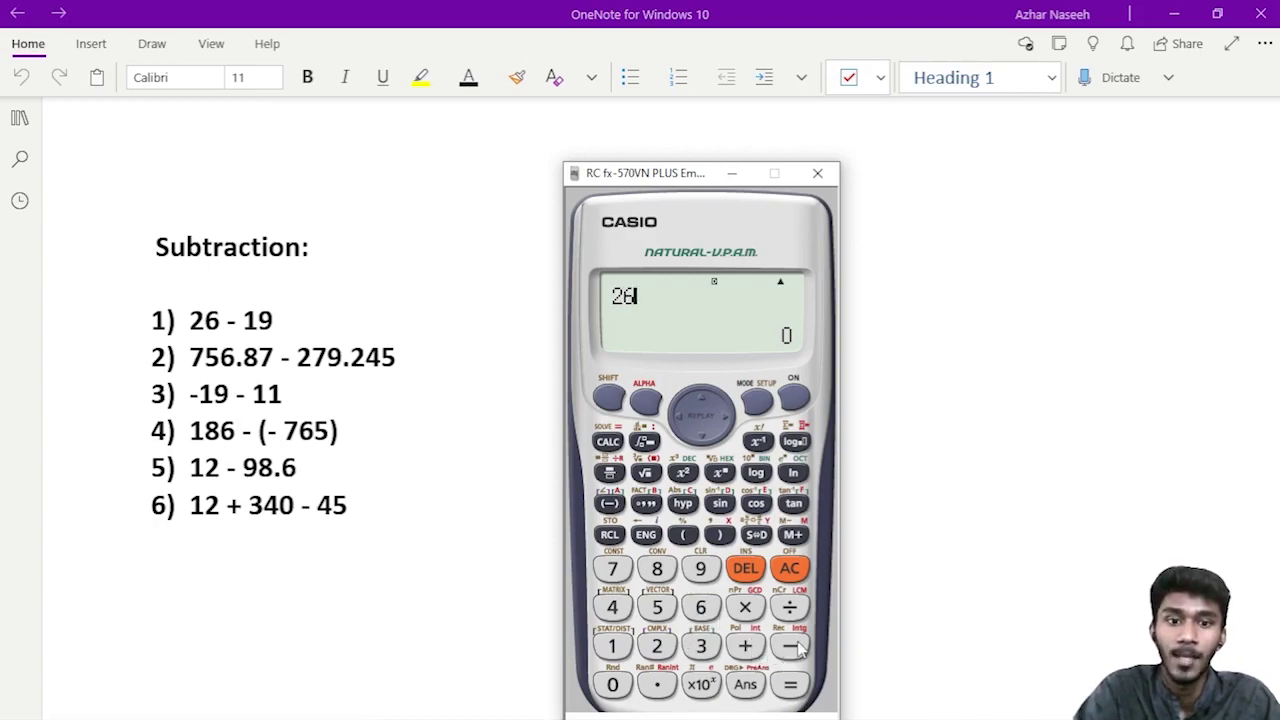
click(790, 646)
click(613, 647)
click(700, 570)
click(792, 688)
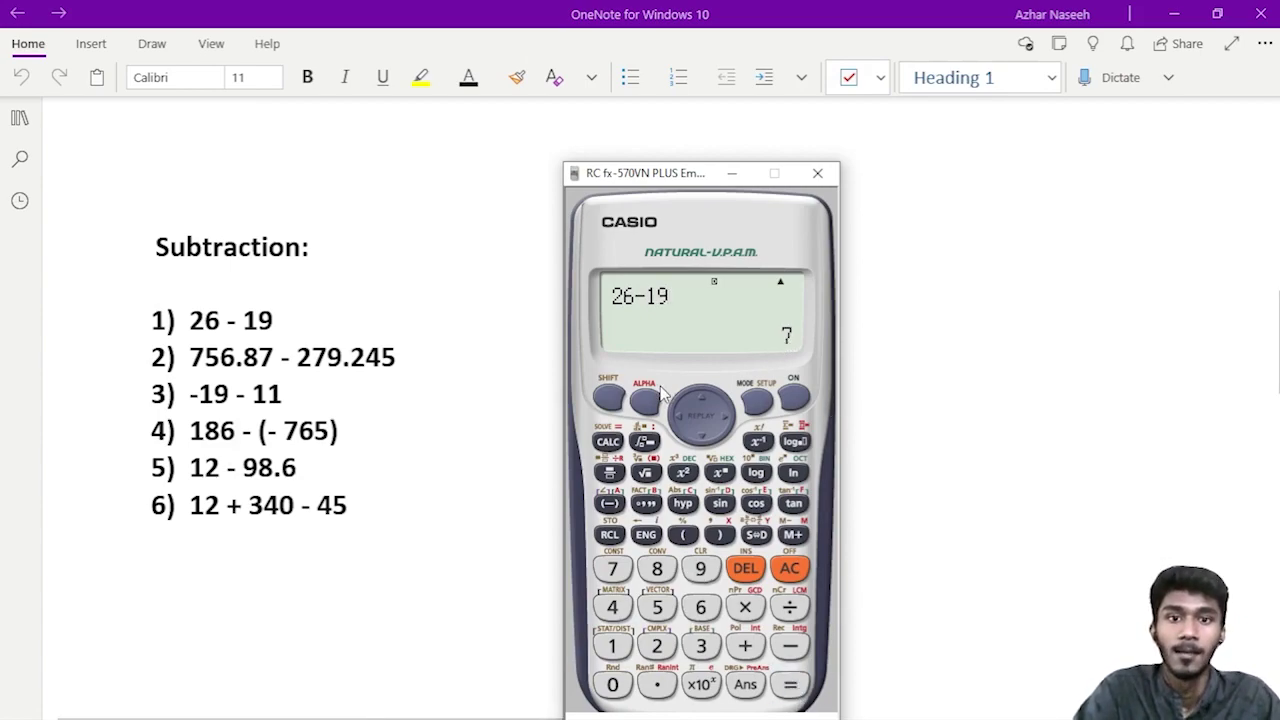
Clear the display with AC and delete the stray 1 entered afterward.
click(789, 572)
click(613, 647)
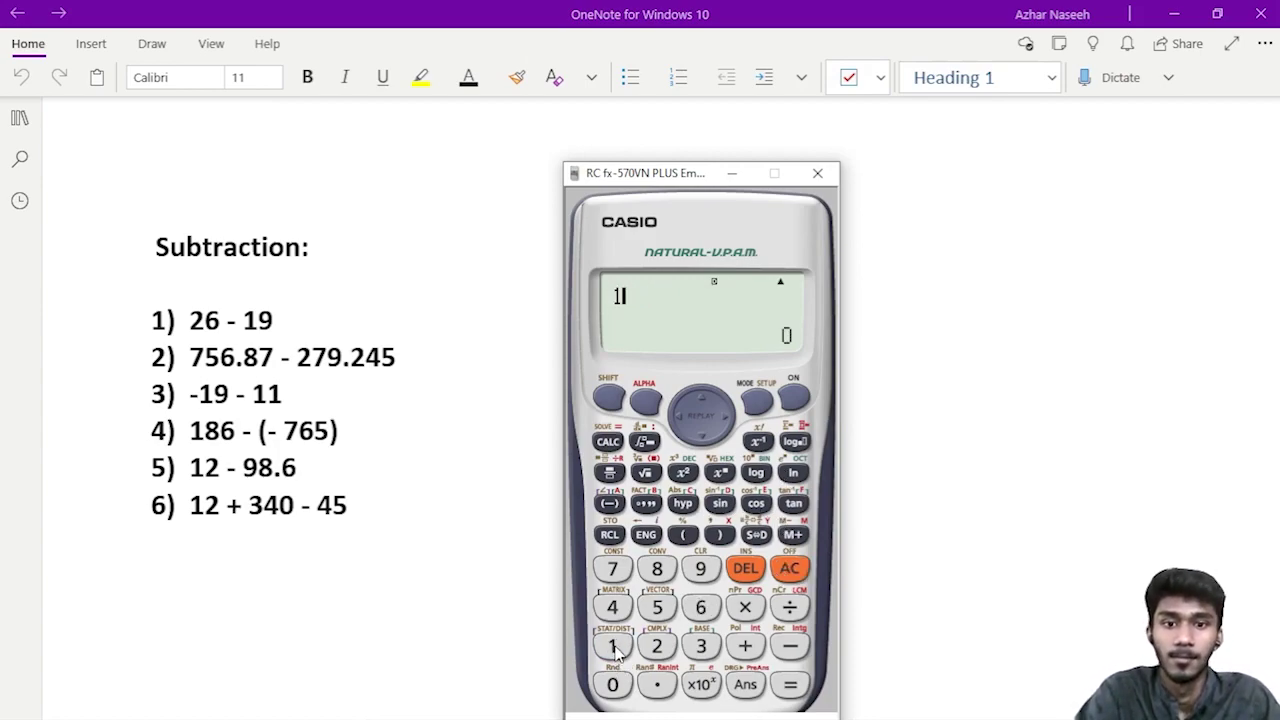
click(748, 576)
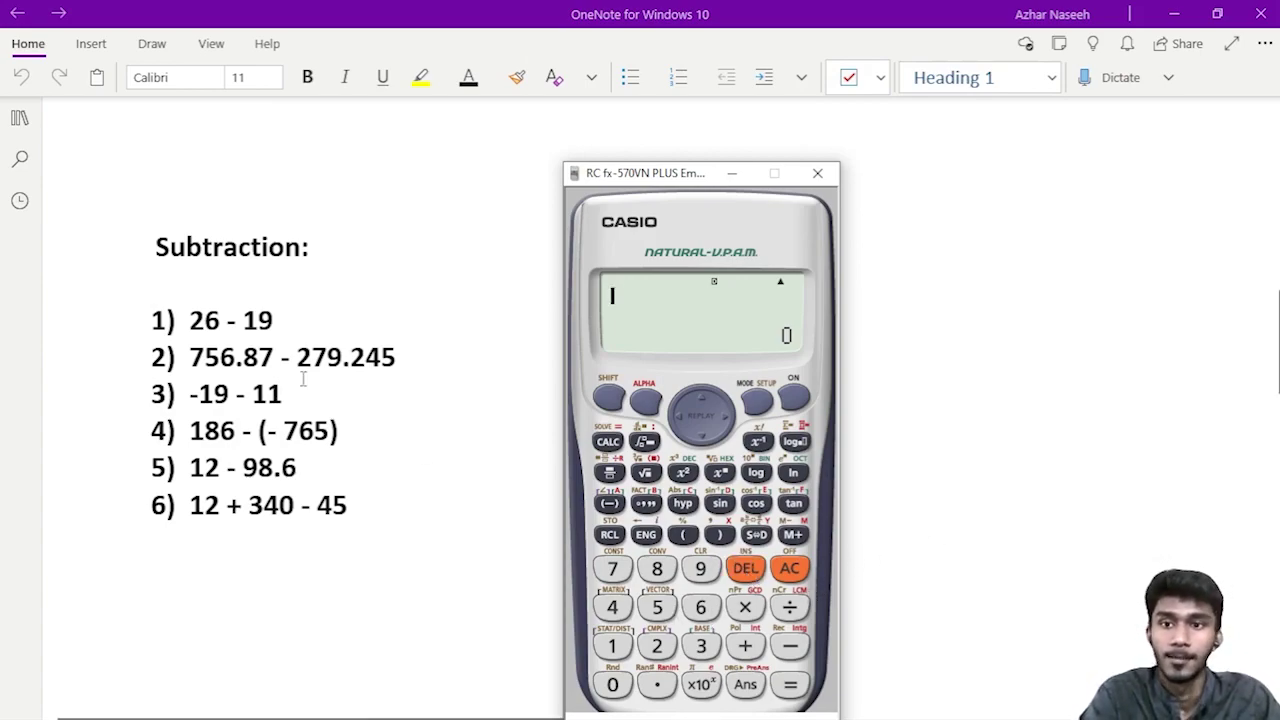
Key in 756.87 followed by the minus sign.
click(612, 568)
click(657, 607)
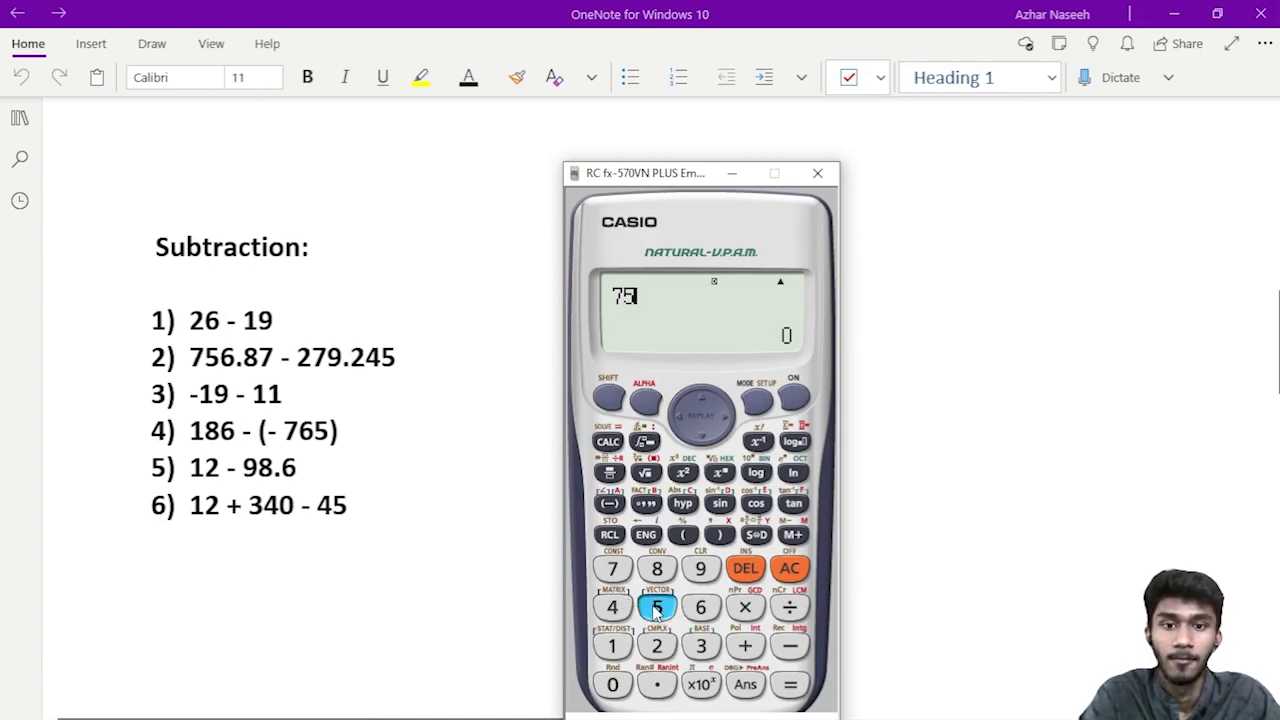
click(700, 607)
click(657, 684)
click(657, 568)
click(616, 570)
click(790, 645)
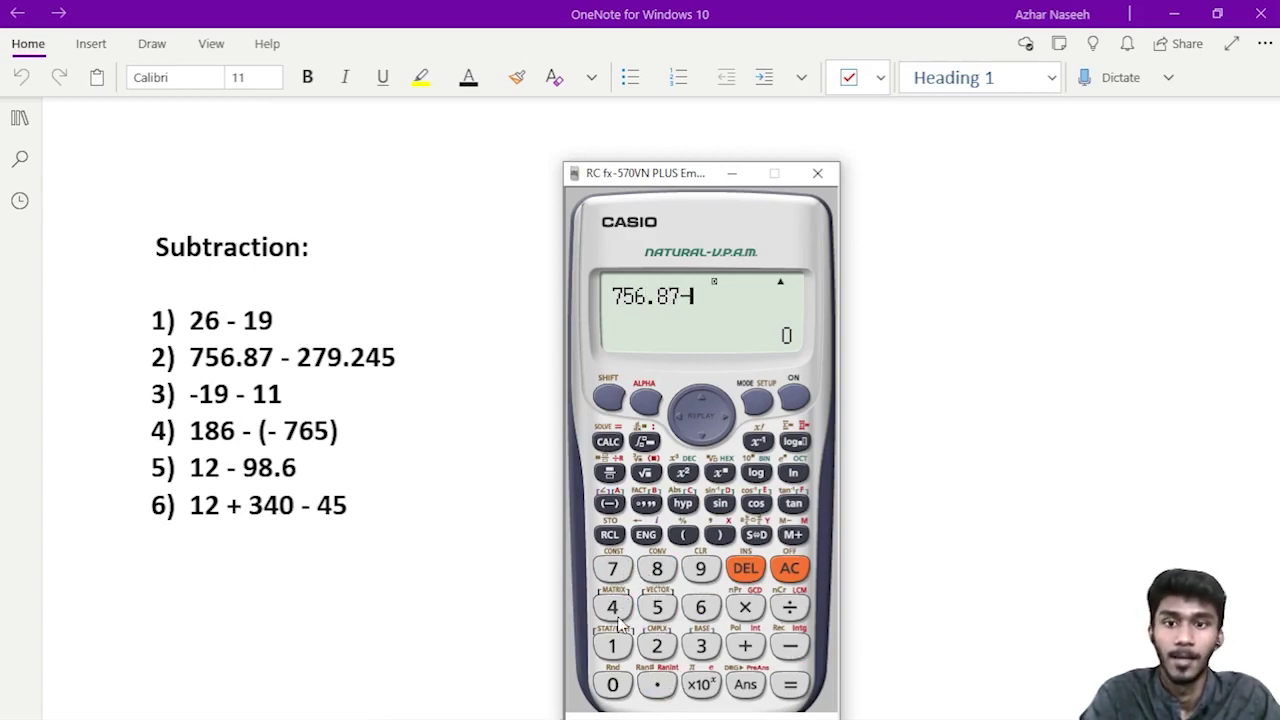
Enter 279.245, evaluate to 477.625, then clear the display.
click(652, 648)
click(612, 568)
click(700, 568)
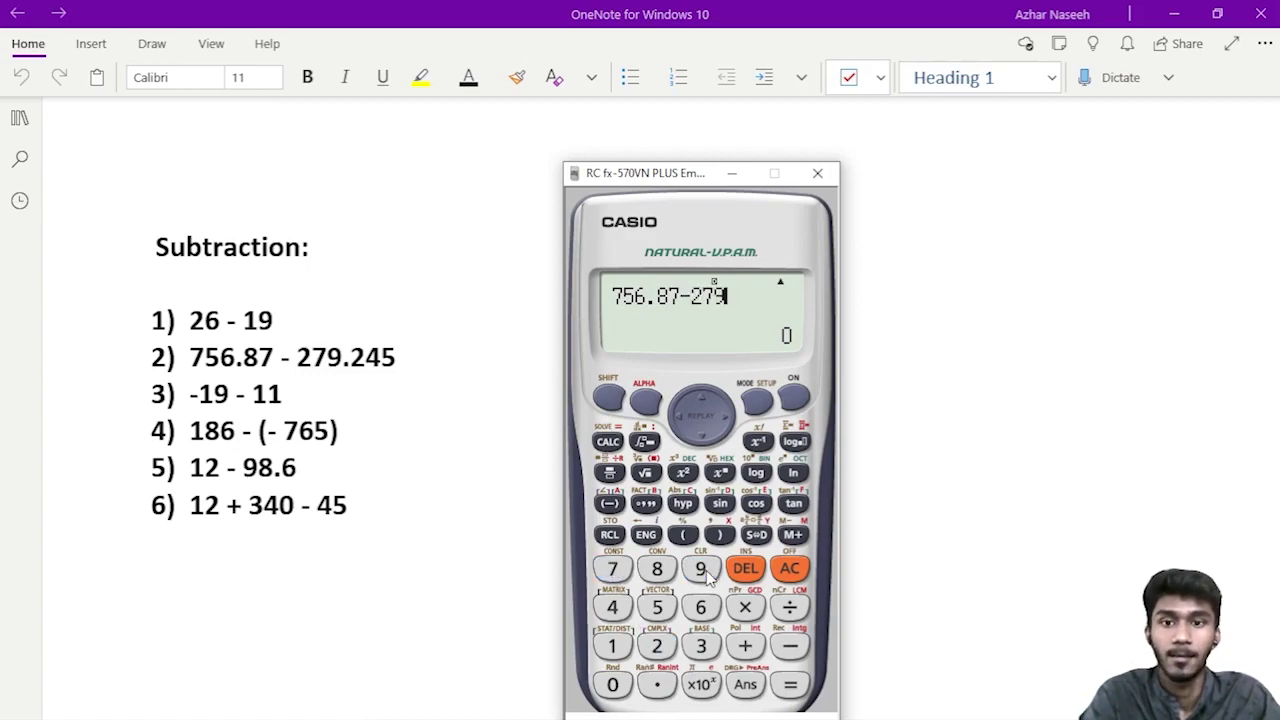
click(657, 684)
click(657, 645)
click(612, 607)
click(657, 607)
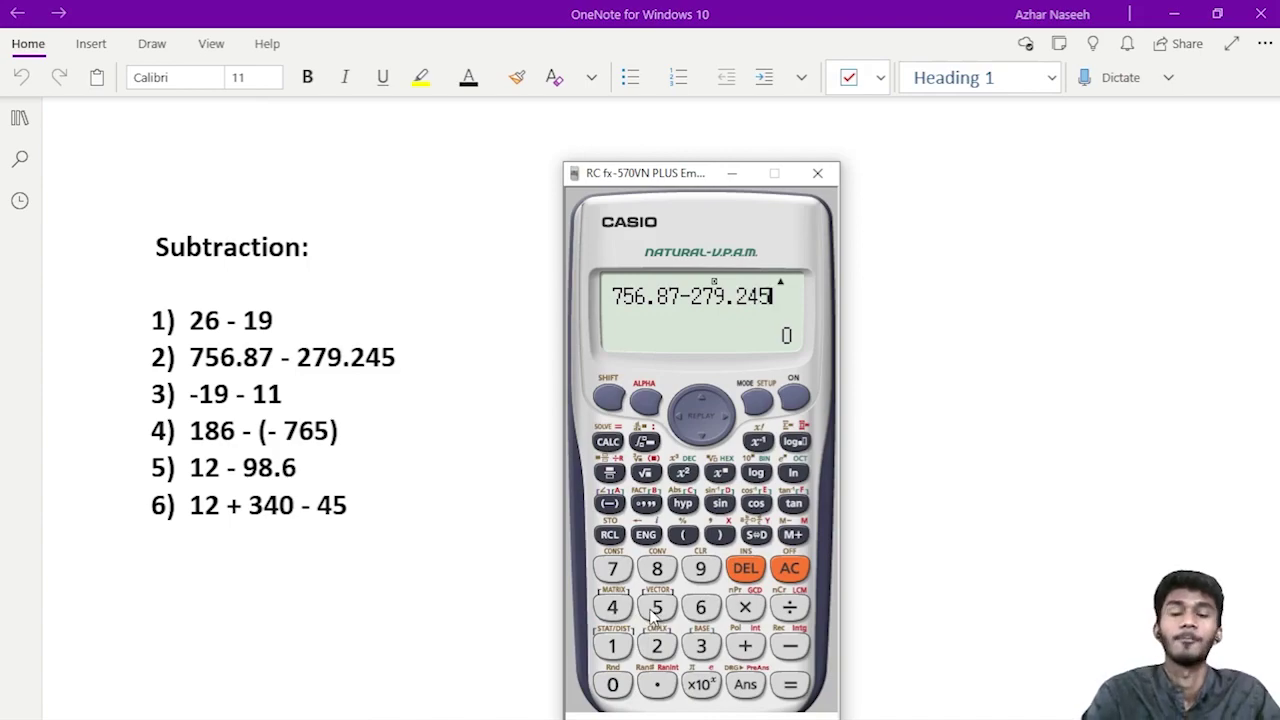
click(790, 686)
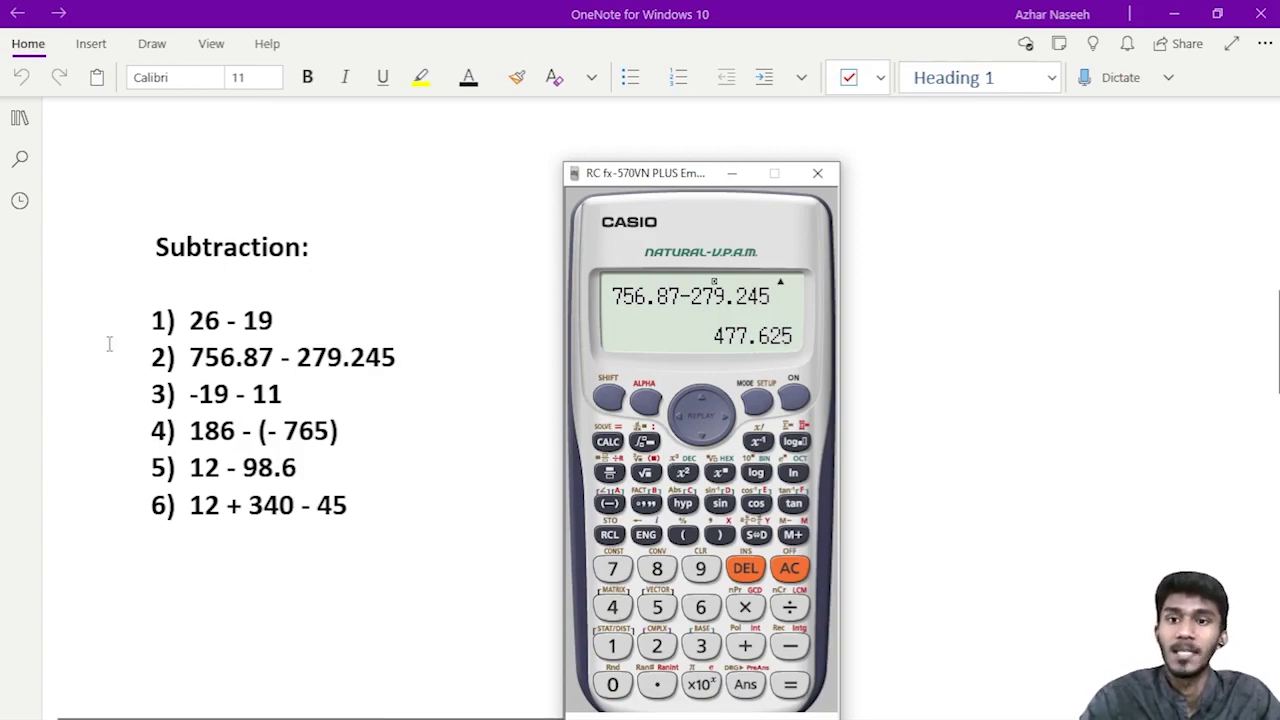
click(789, 568)
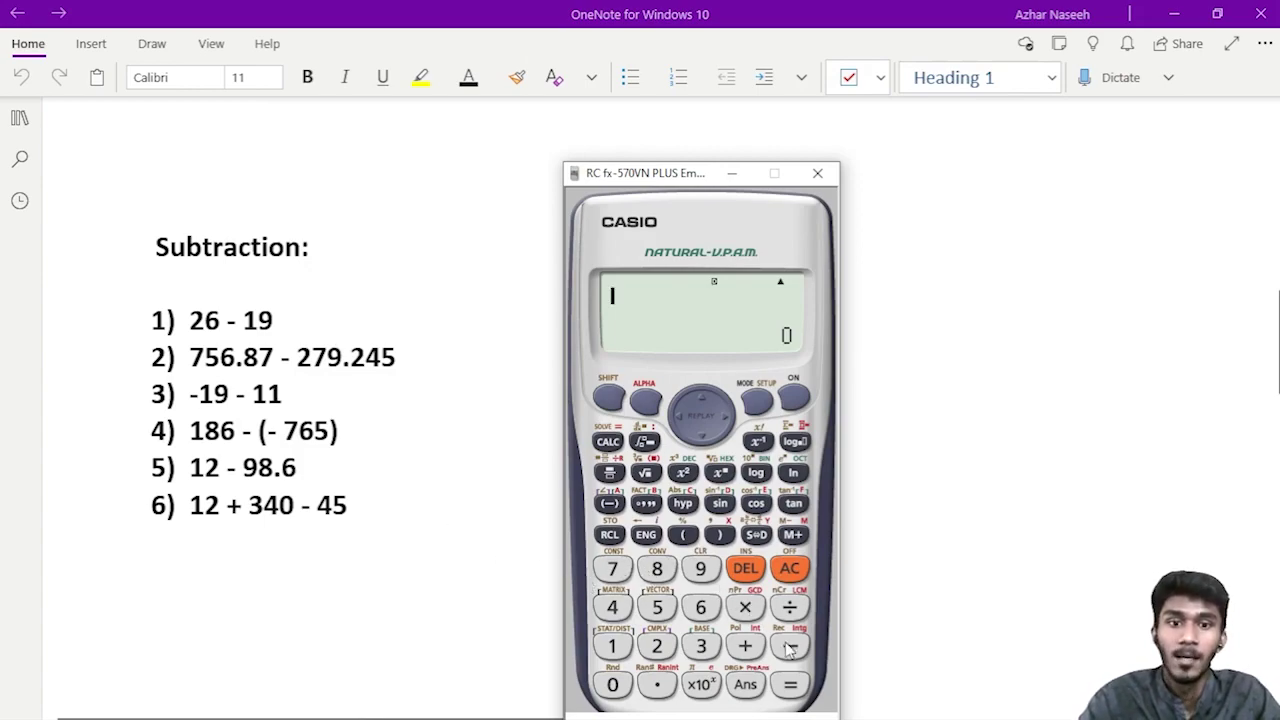
Compute −19 − 11 to get −30, then clear and begin entering 186.
click(792, 648)
click(612, 648)
click(704, 574)
click(789, 650)
double_click(614, 648)
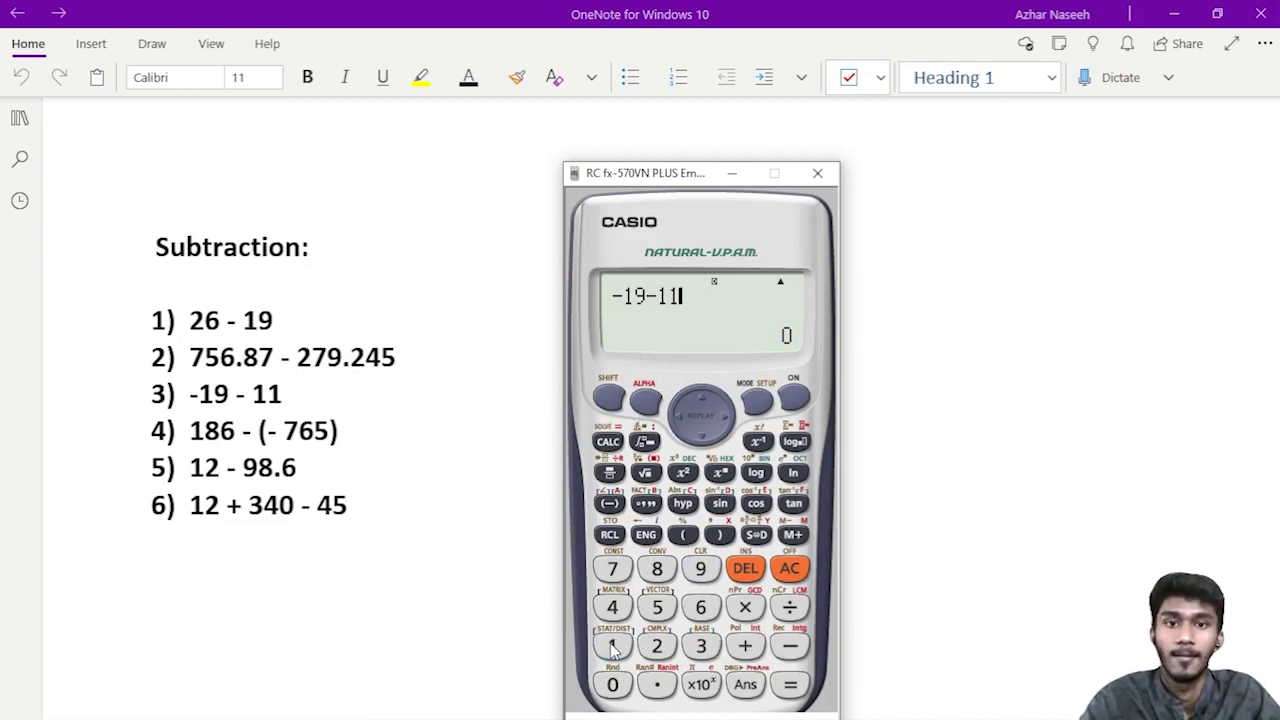
click(799, 685)
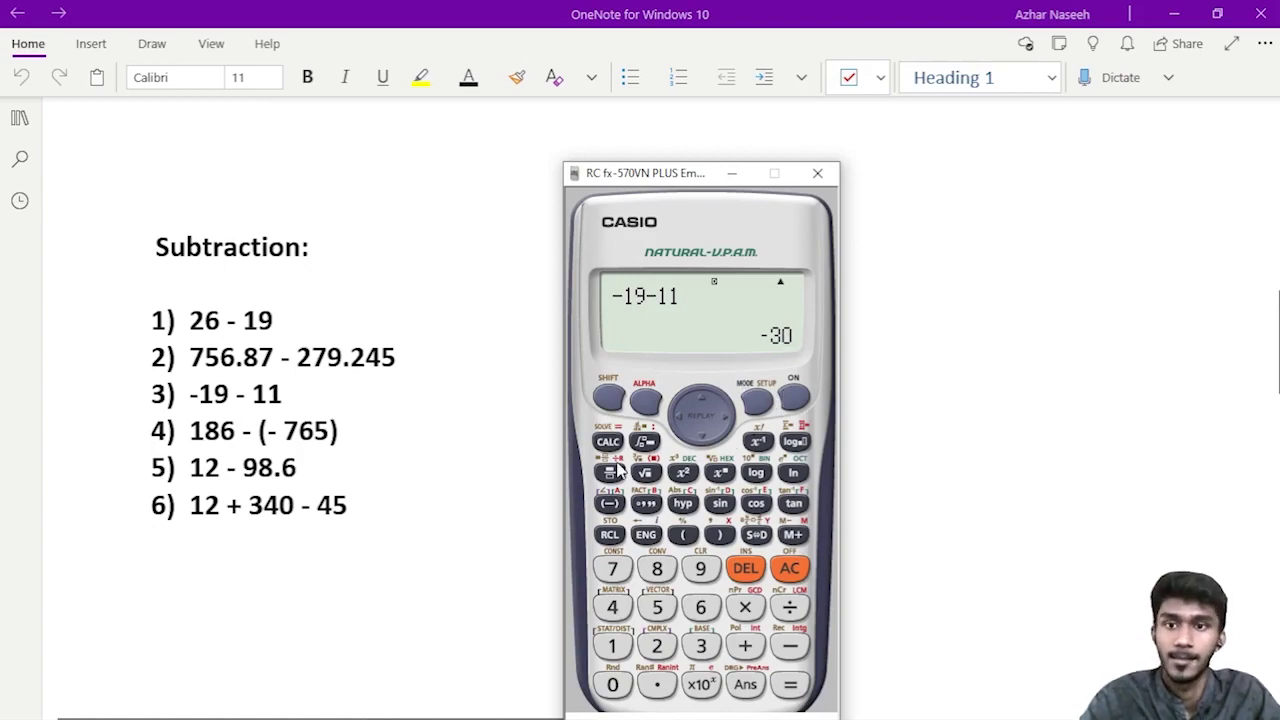
click(789, 570)
click(612, 648)
Key in 186 − (−765) using brackets, evaluate to 951, then clear.
click(657, 569)
click(700, 608)
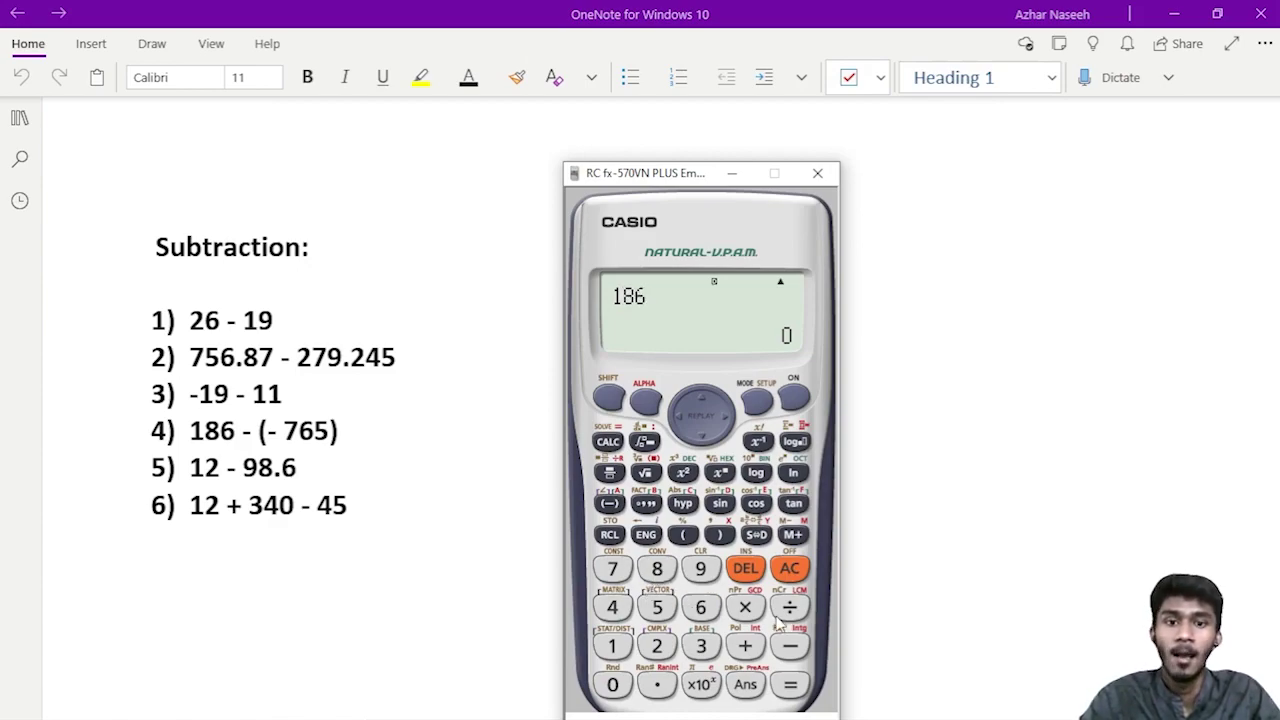
click(790, 647)
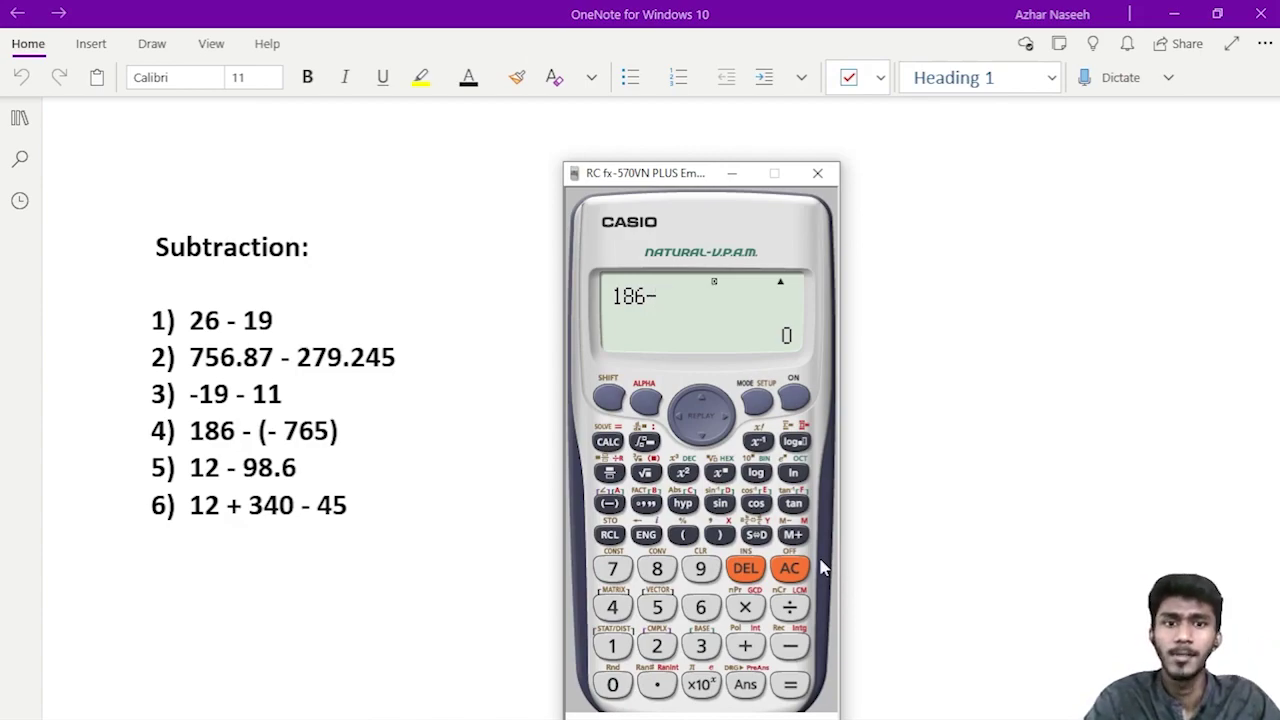
click(684, 534)
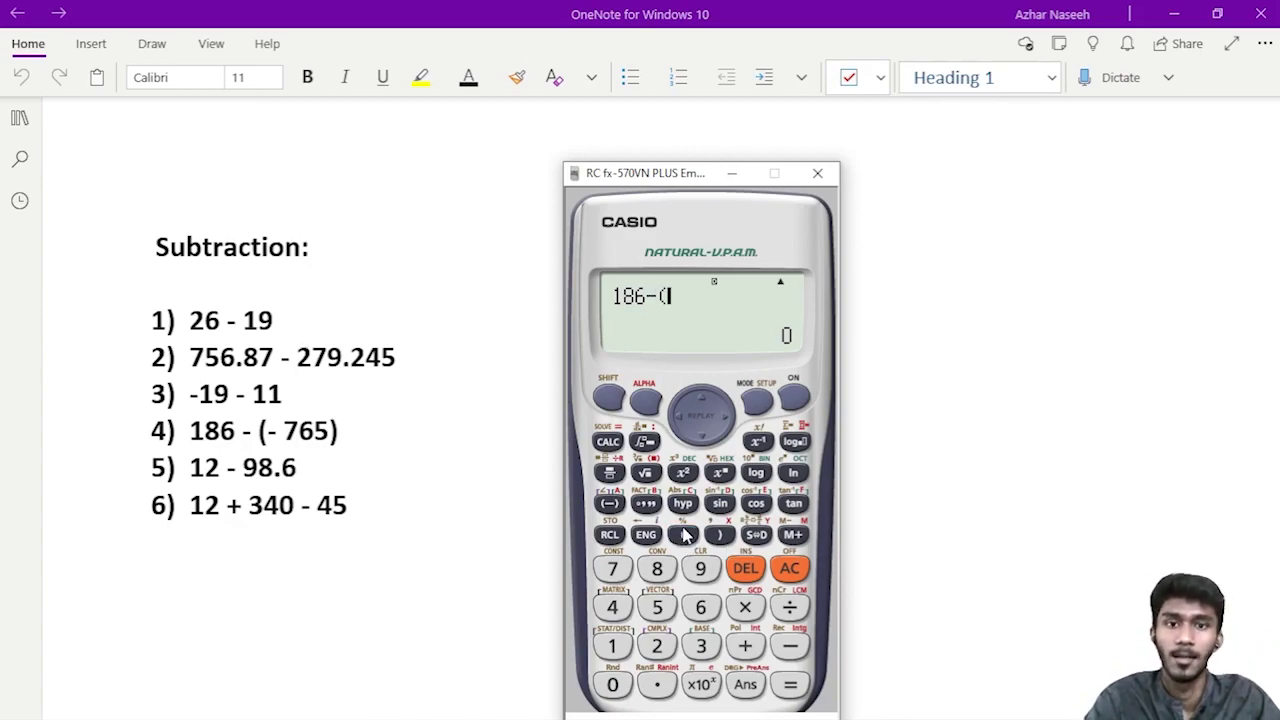
click(789, 648)
click(614, 574)
click(700, 607)
click(657, 607)
click(719, 535)
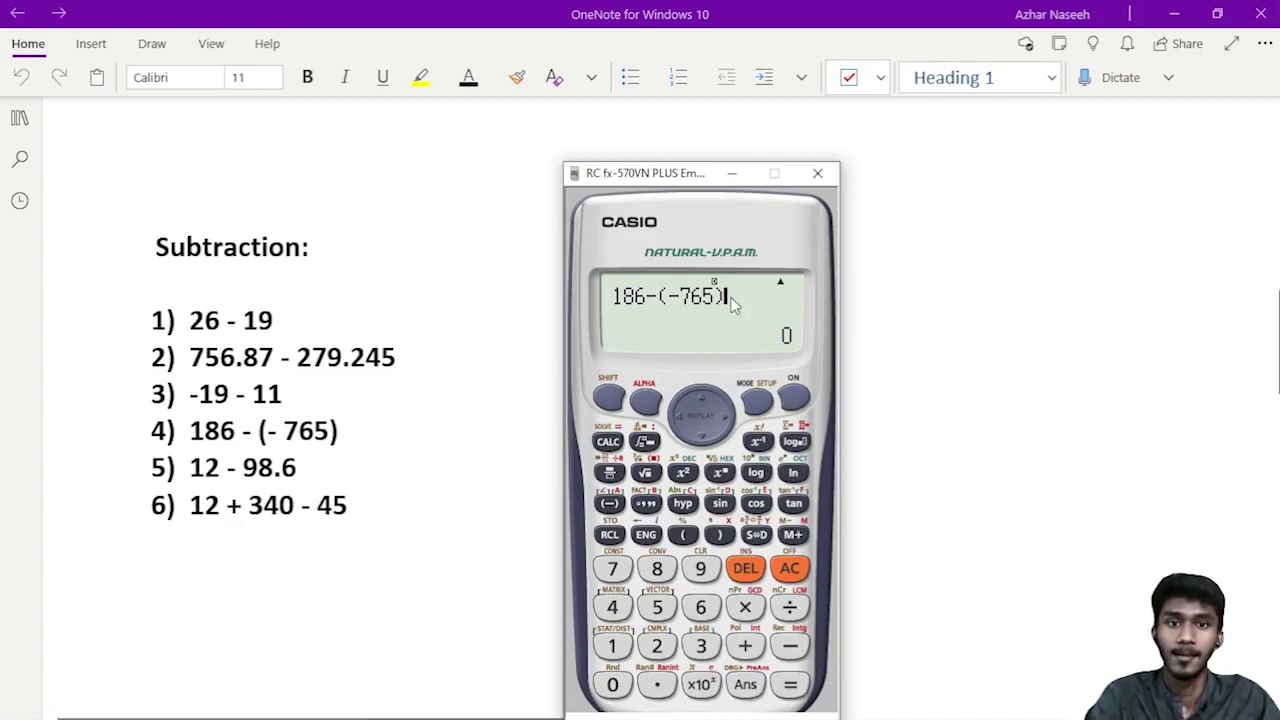
click(791, 684)
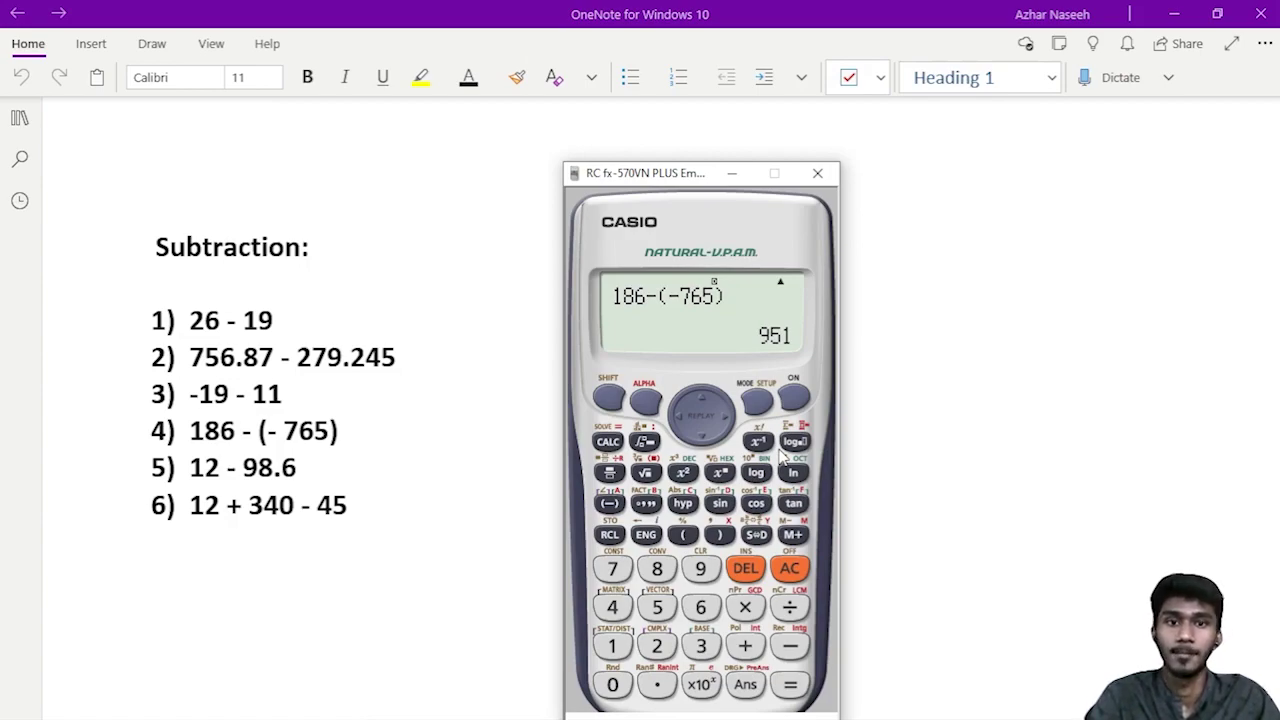
click(792, 567)
Compute 12 − 98.6 to get −86.6, then clear the display.
click(614, 648)
click(657, 646)
click(790, 646)
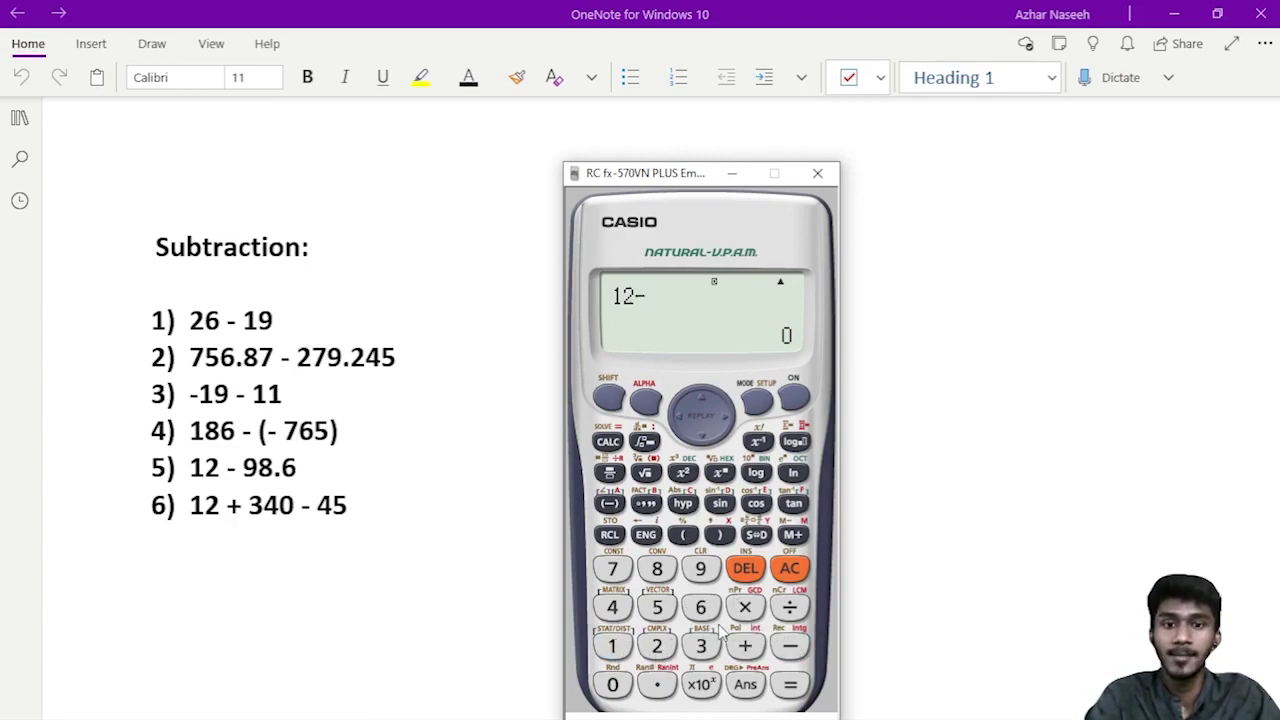
click(701, 569)
click(657, 569)
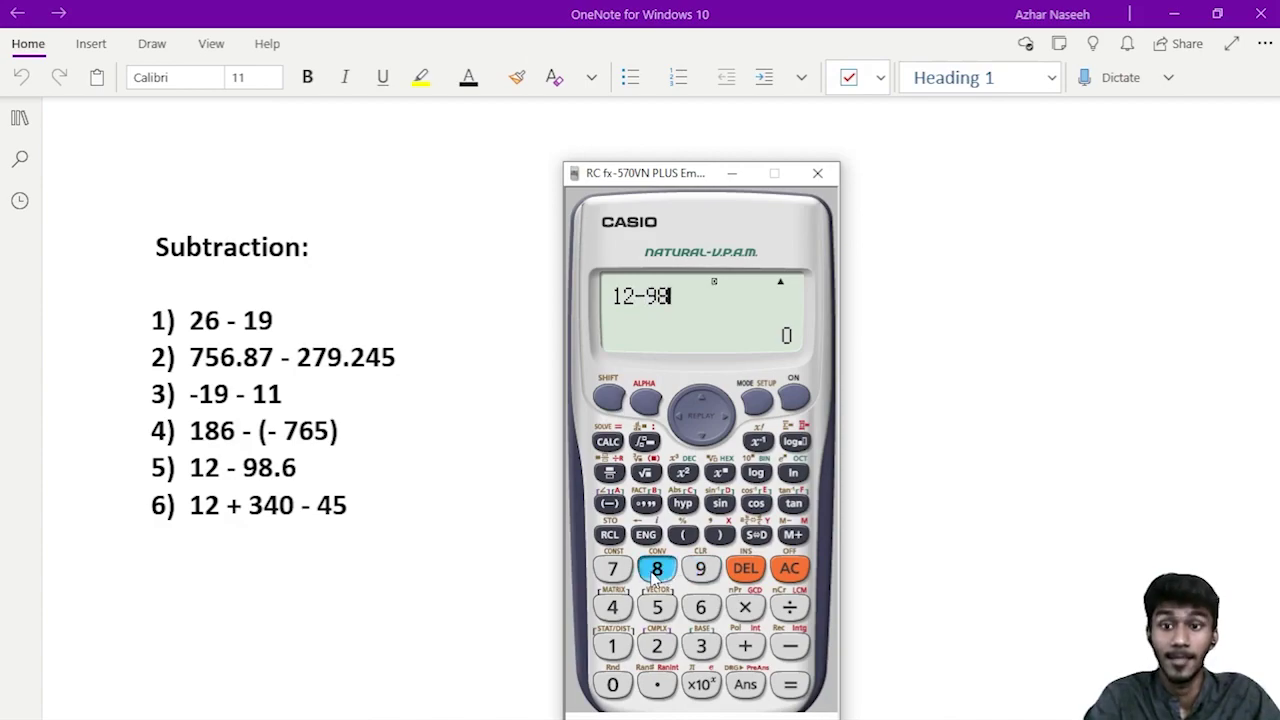
click(662, 688)
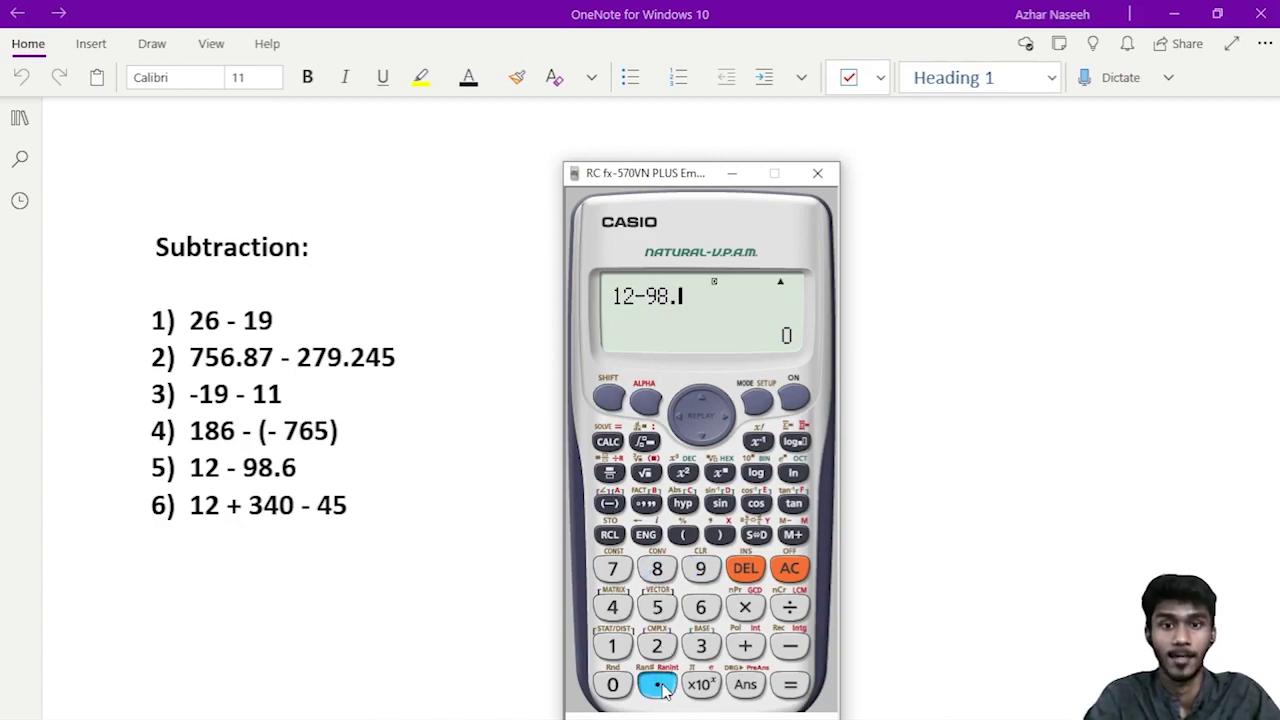
click(702, 610)
click(790, 684)
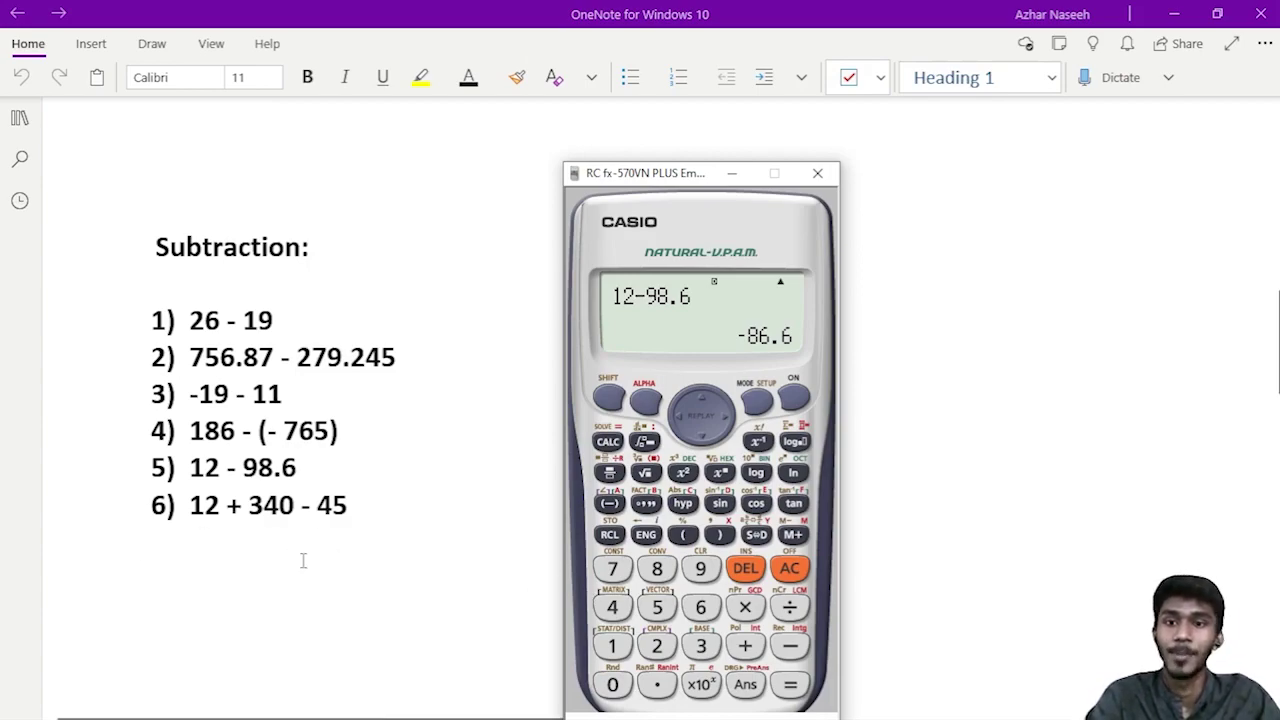
click(798, 577)
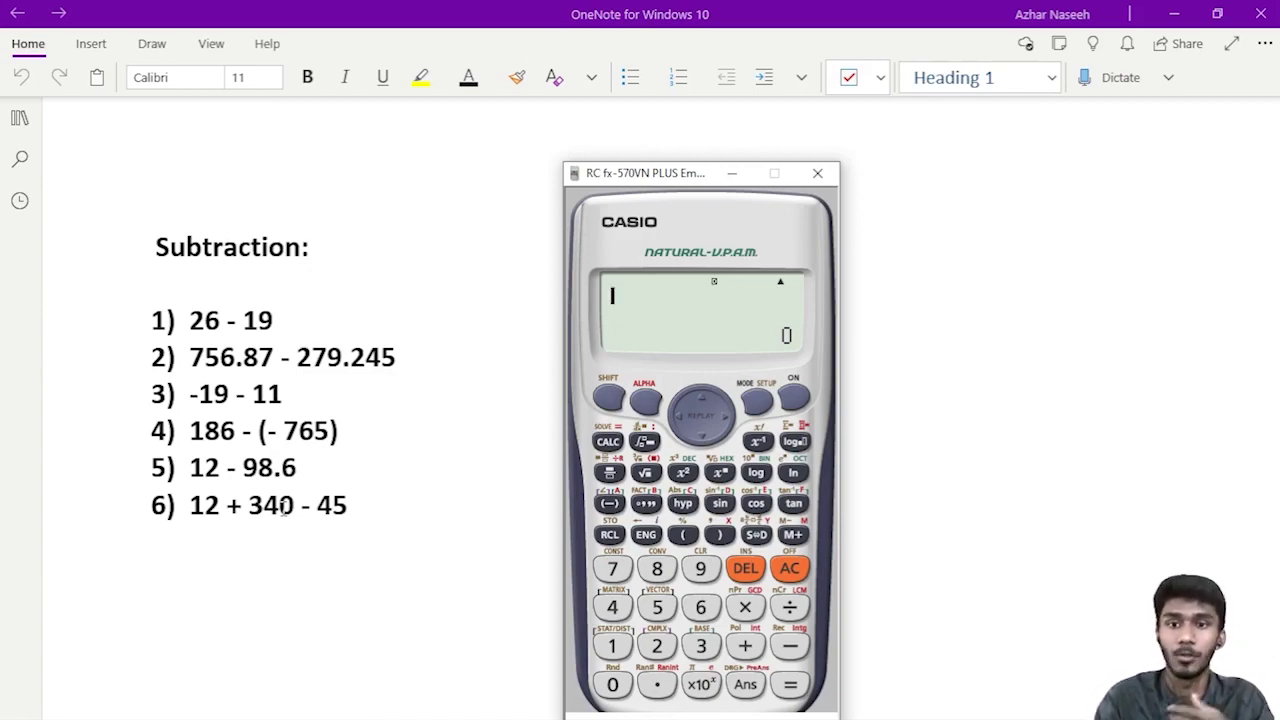
scroll(300, 520, up, 2)
Compute 12 + 340 − 45 to get 307, then clear the display.
scroll(409, 577, down, 4)
scroll(409, 577, up, 2)
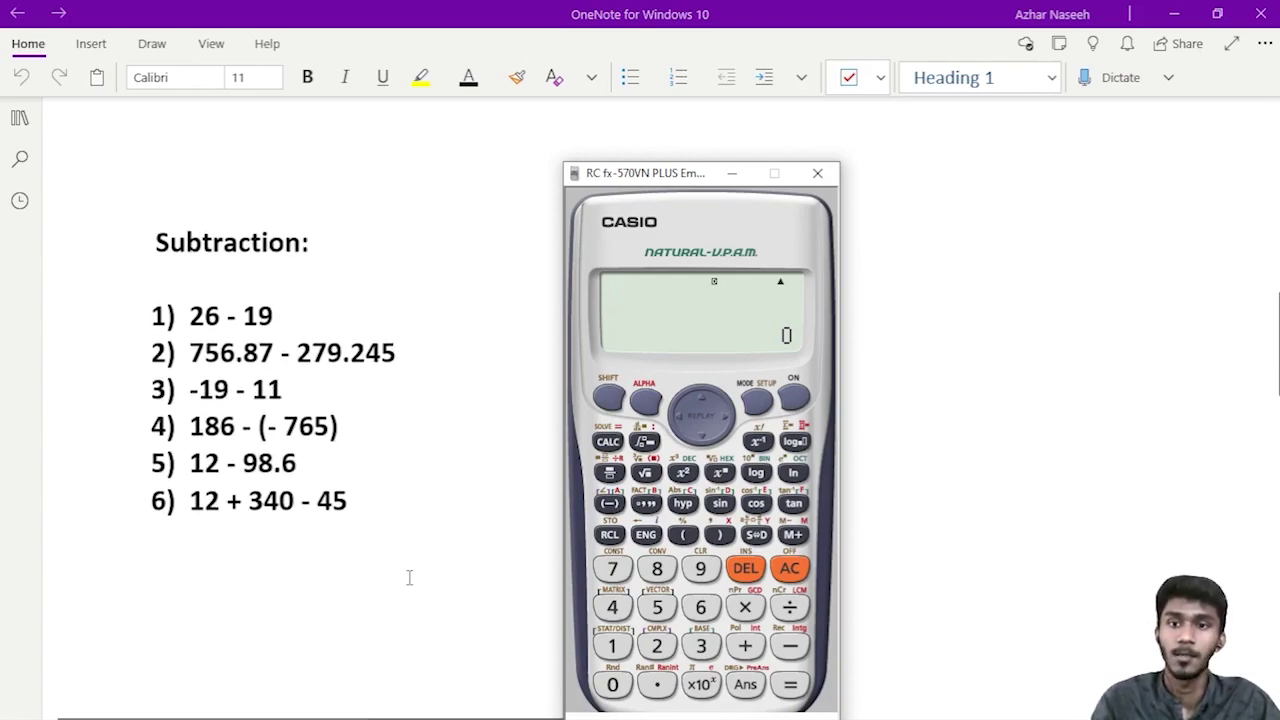
click(612, 646)
click(657, 646)
click(738, 647)
click(700, 646)
click(612, 607)
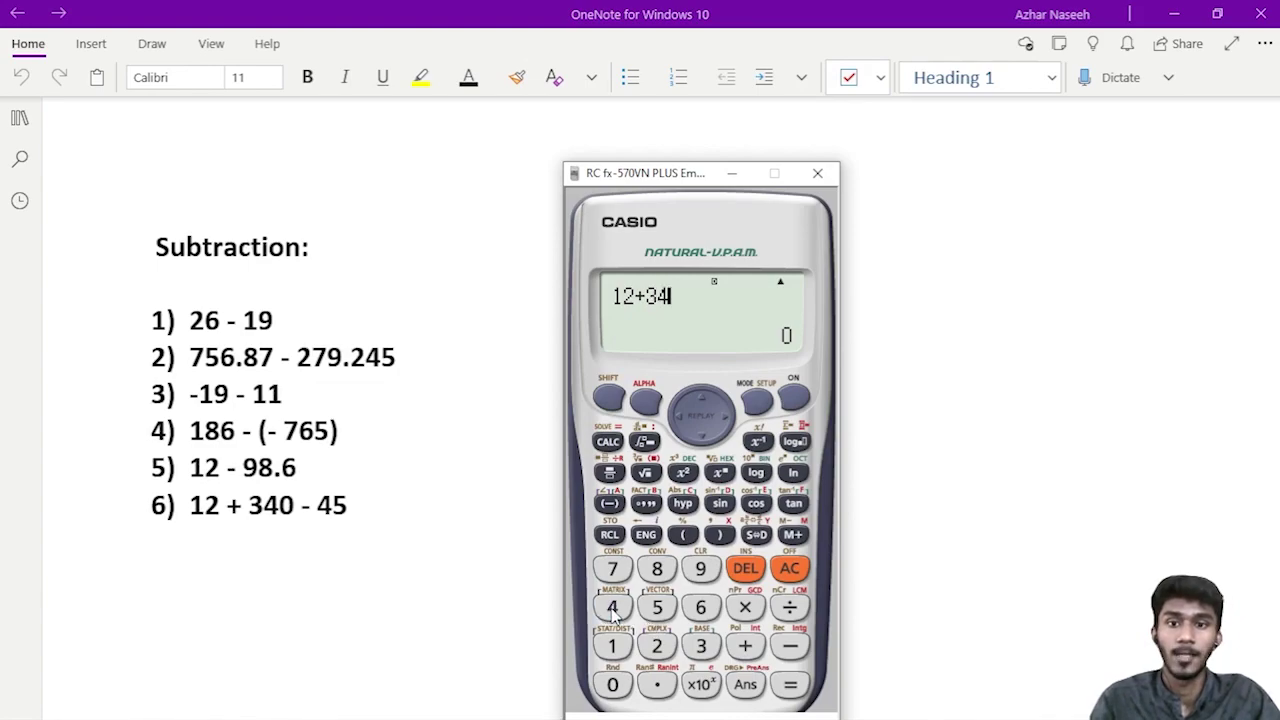
click(612, 686)
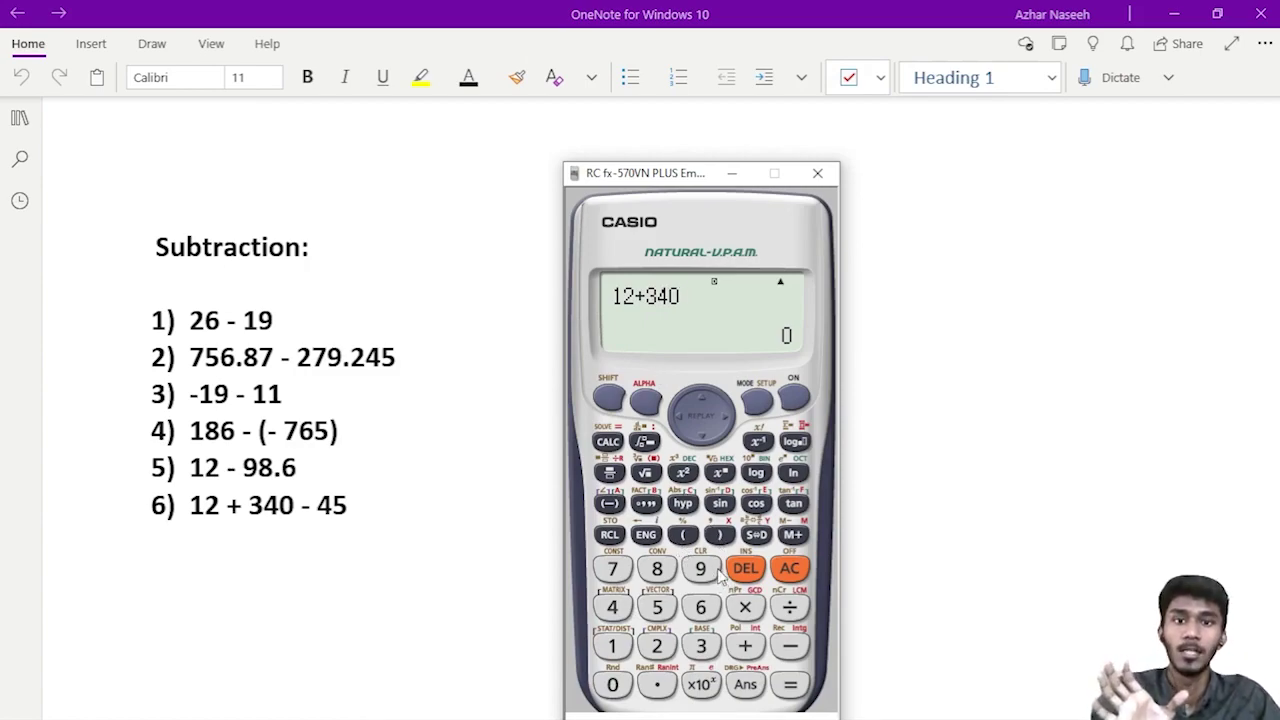
click(789, 645)
click(612, 607)
click(656, 607)
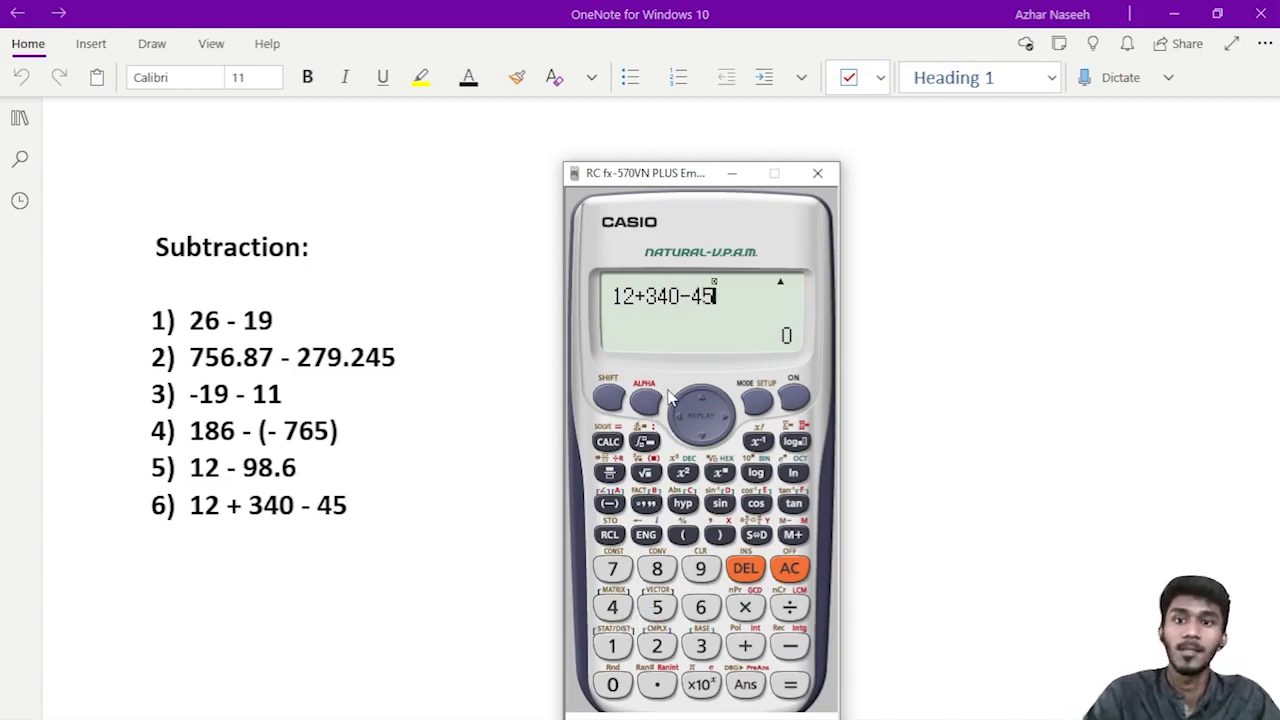
click(790, 684)
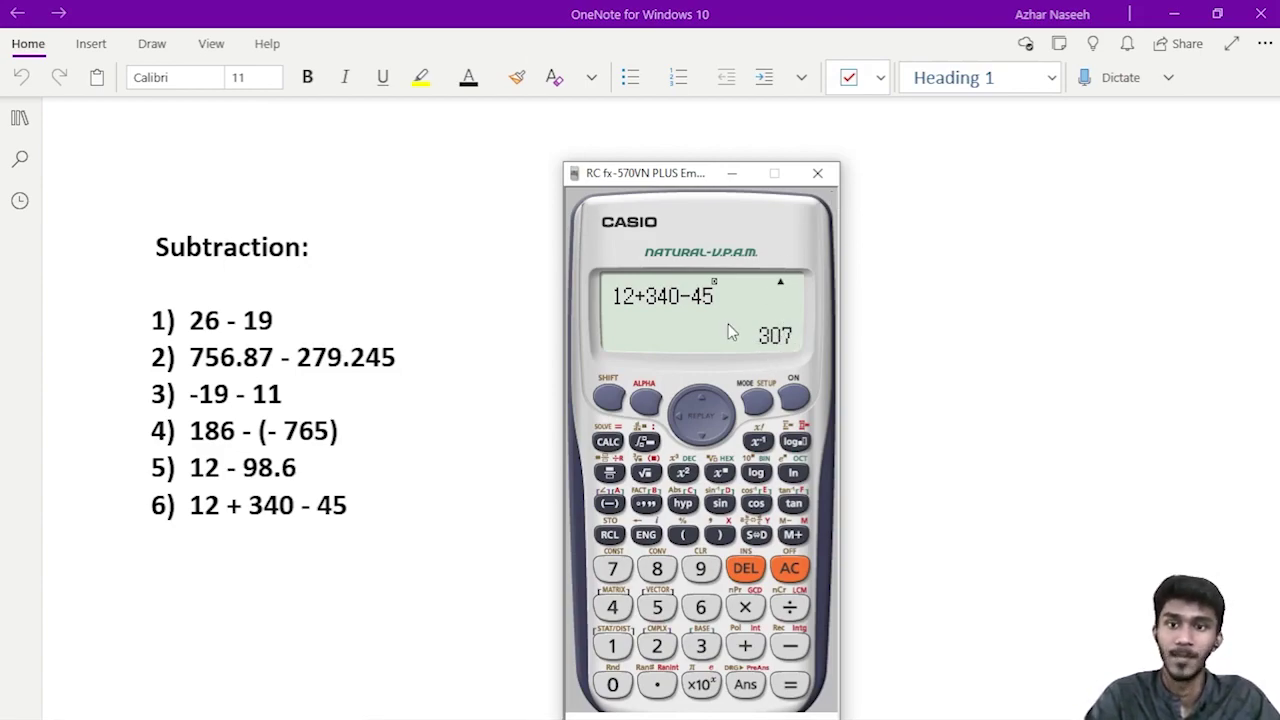
click(784, 572)
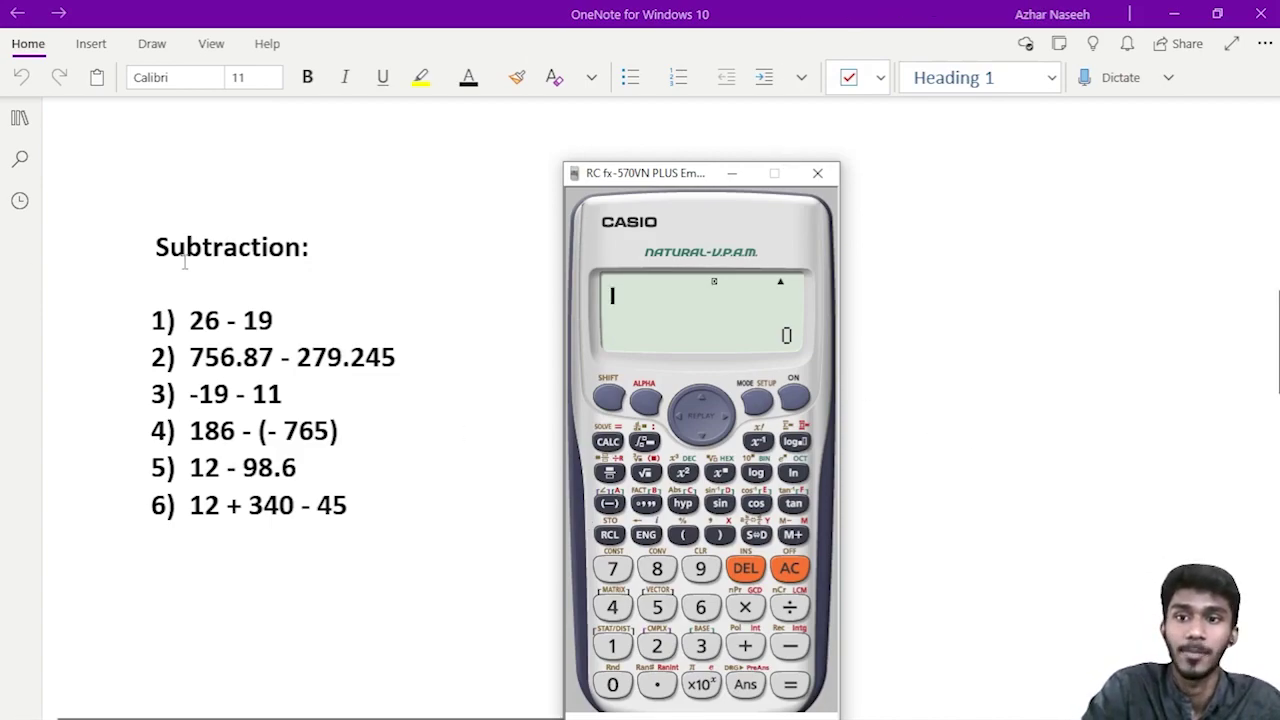
Scroll the OneNote page down to the 'Use of ( ):' heading.
scroll(286, 345, down, 5)
scroll(287, 349, down, 3)
scroll(287, 350, up, 3)
scroll(287, 351, up, 3)
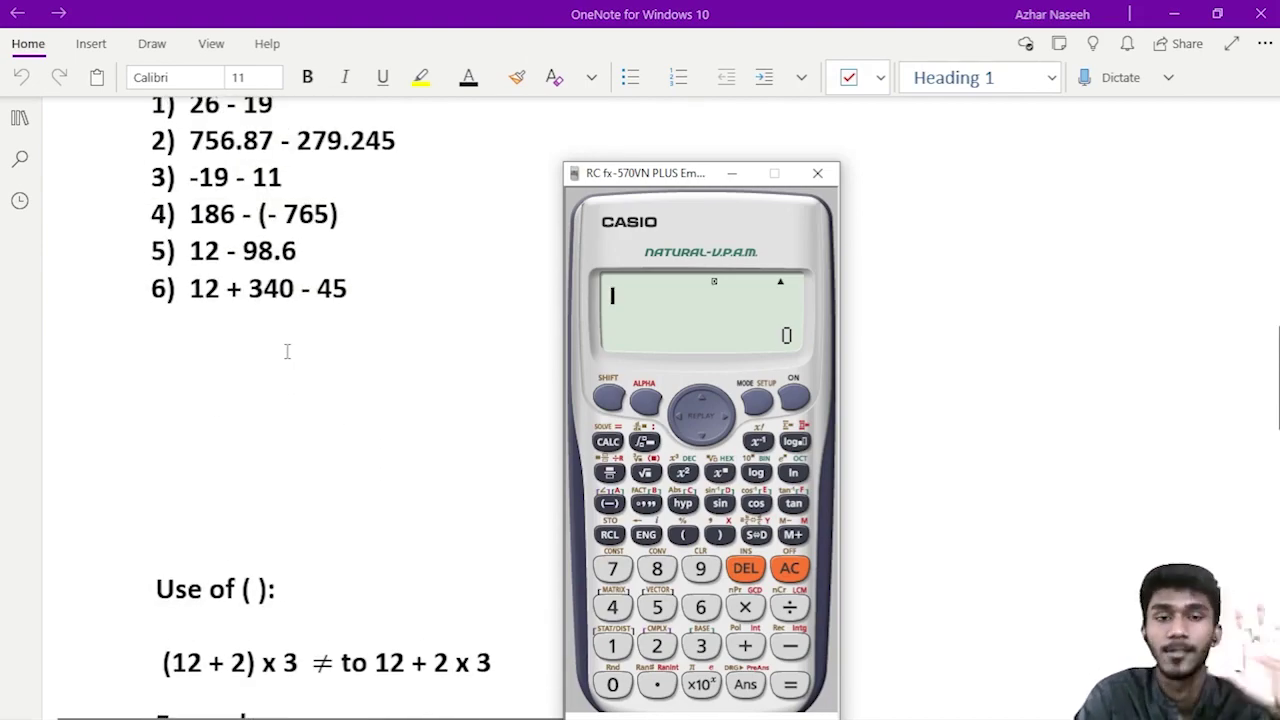